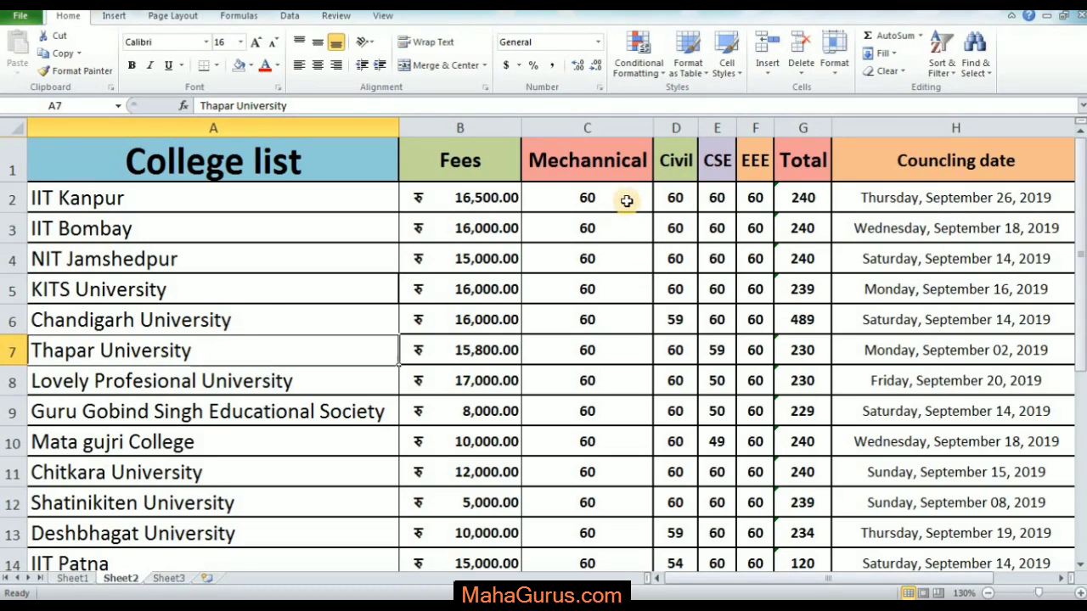
# Step: Highlight the Mechannical values in C2:C15 that are greater than 50 using Yellow Fill with Dark Yellow Text
pyautogui.moveTo(616, 197); pyautogui.dragTo(594, 539)
pyautogui.scroll(1, 594, 280)
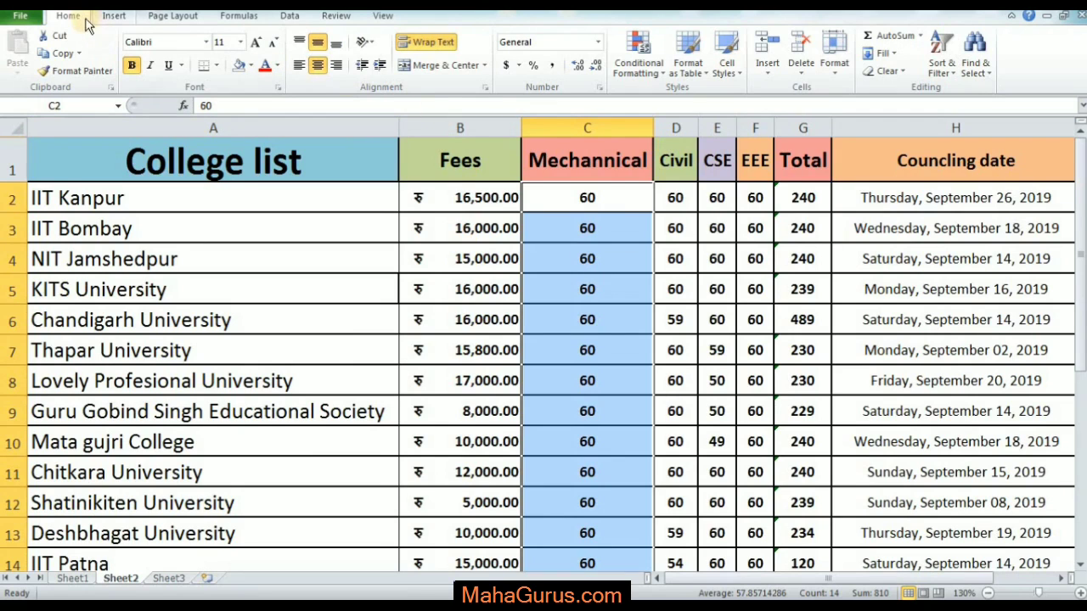
pyautogui.click(644, 74)
pyautogui.moveTo(655, 108)
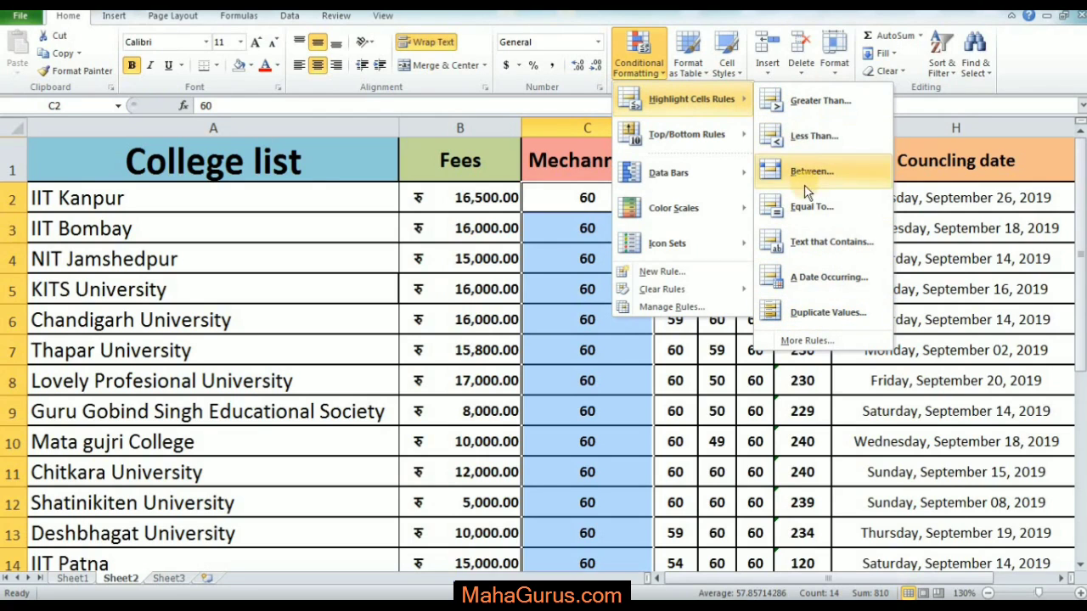
pyautogui.click(817, 100)
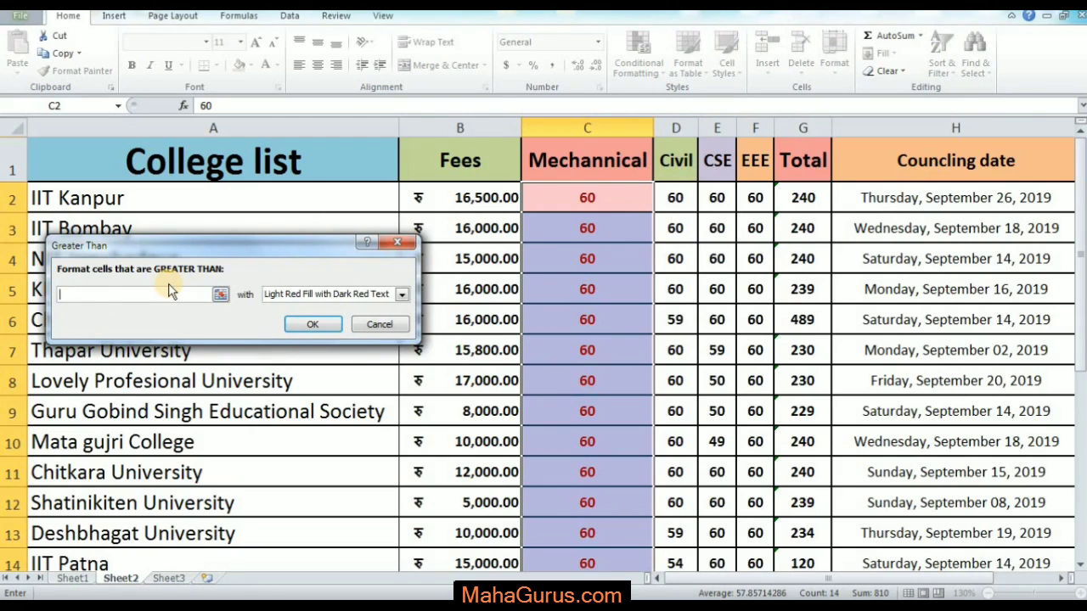
pyautogui.click(407, 293)
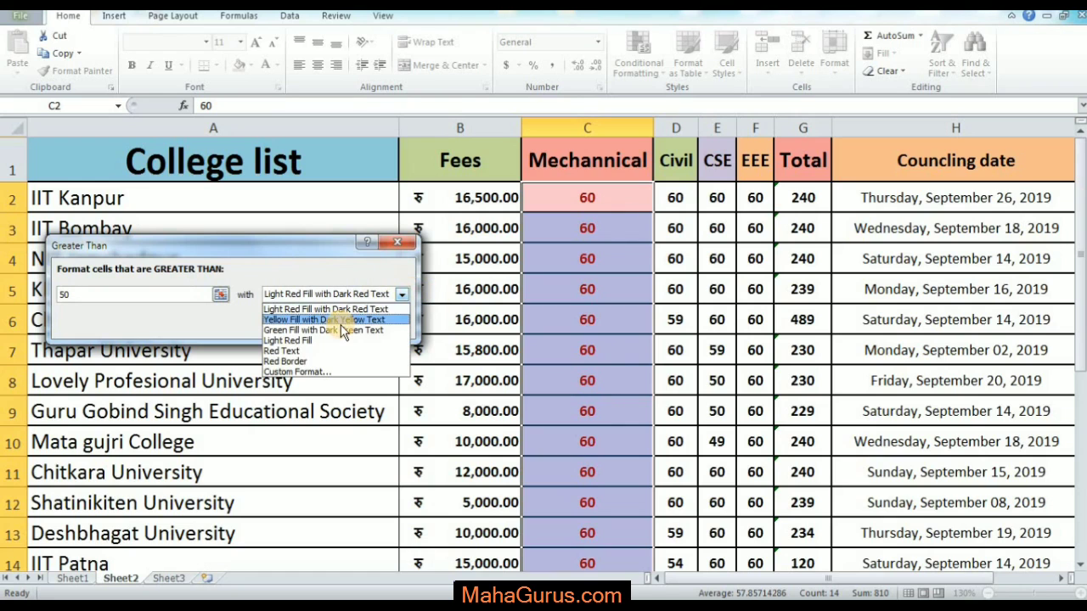
pyautogui.click(341, 323)
pyautogui.click(321, 327)
pyautogui.click(707, 344)
pyautogui.scroll(-1, 671, 382)
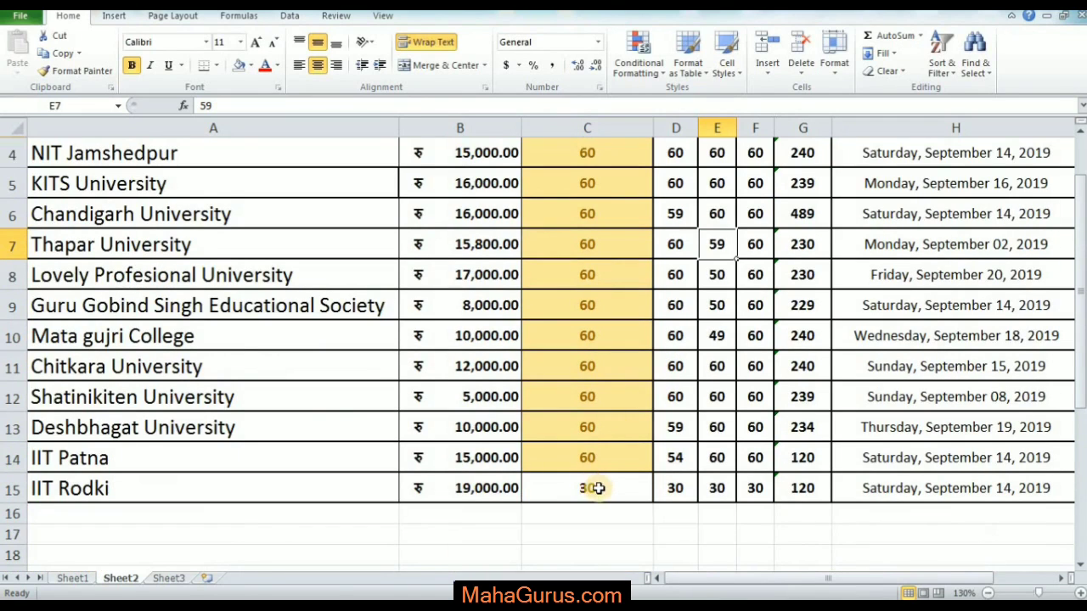
pyautogui.scroll(1, 595, 459)
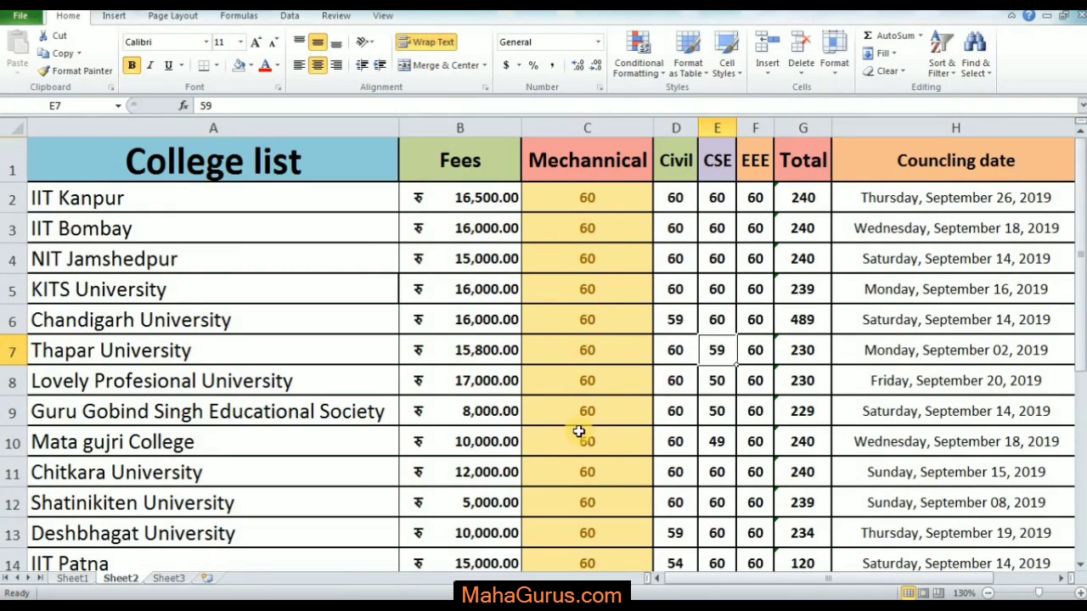
pyautogui.click(590, 413)
pyautogui.click(626, 318)
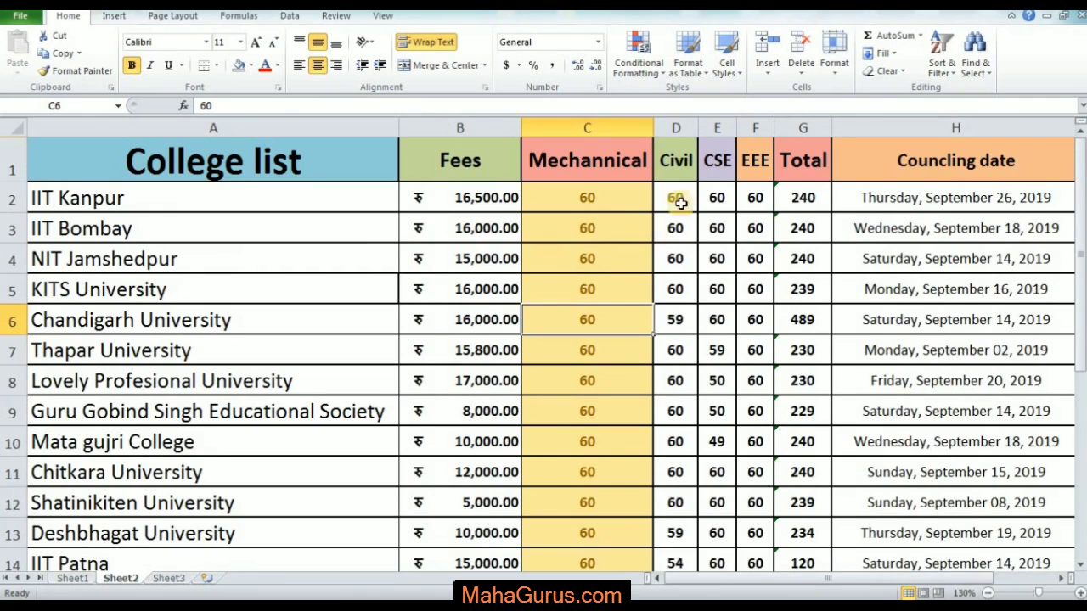
# Step: Start a Less Than highlighting rule for the Civil values in D2:D15 with 60 as the limit
pyautogui.moveTo(676, 189); pyautogui.dragTo(676, 551)
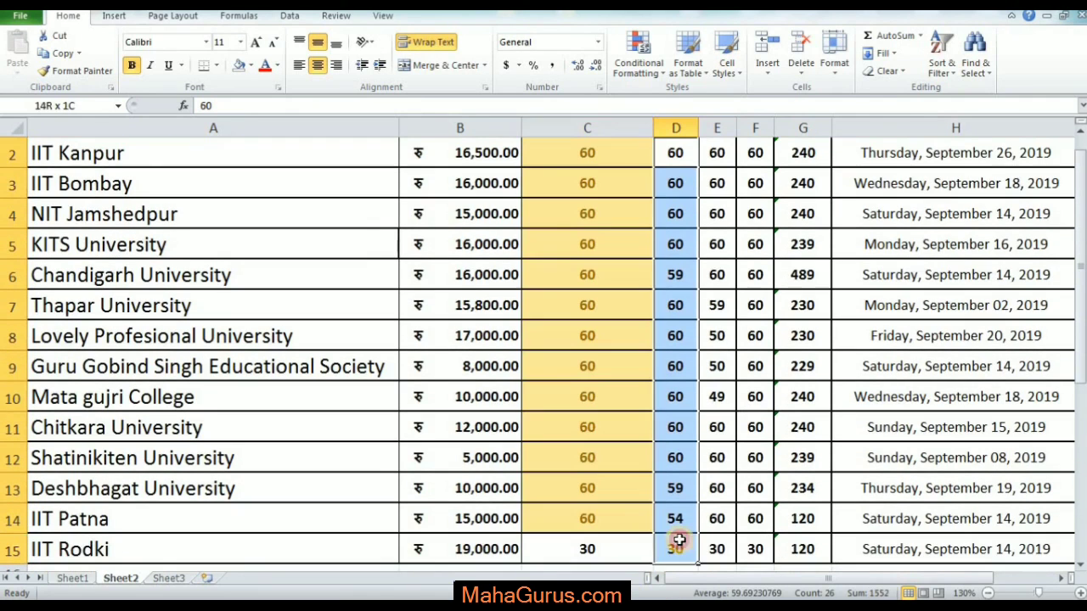
pyautogui.click(637, 59)
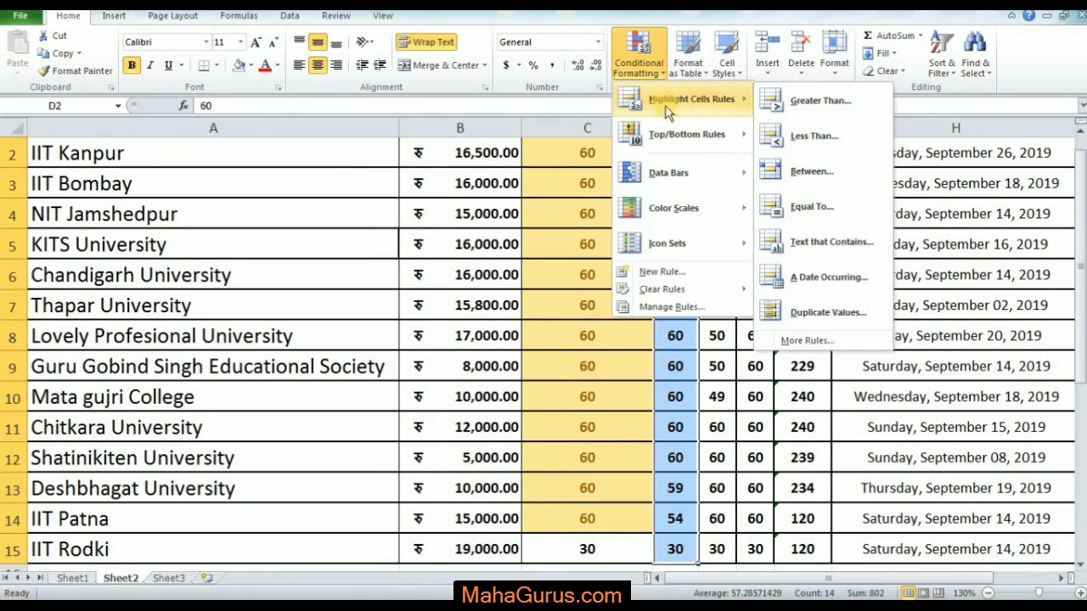
pyautogui.click(364, 154)
pyautogui.click(638, 61)
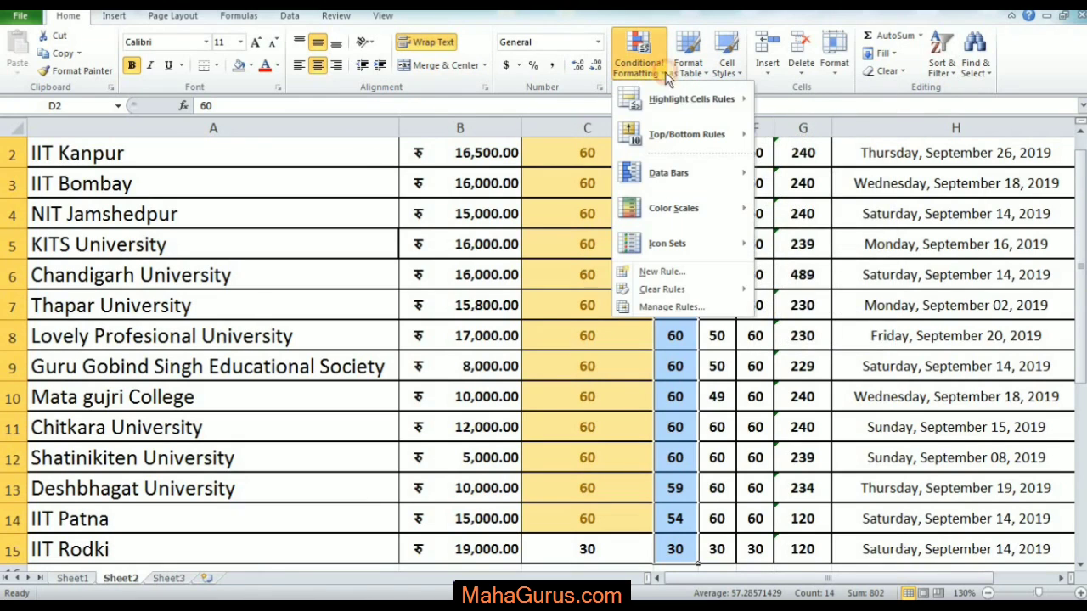
pyautogui.moveTo(690, 99)
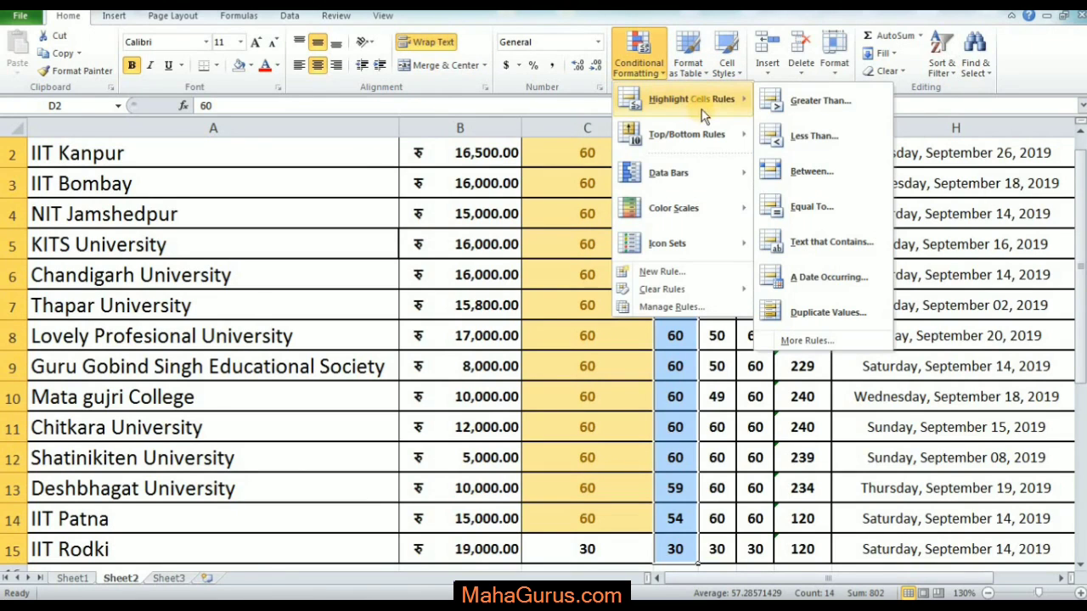
pyautogui.click(811, 138)
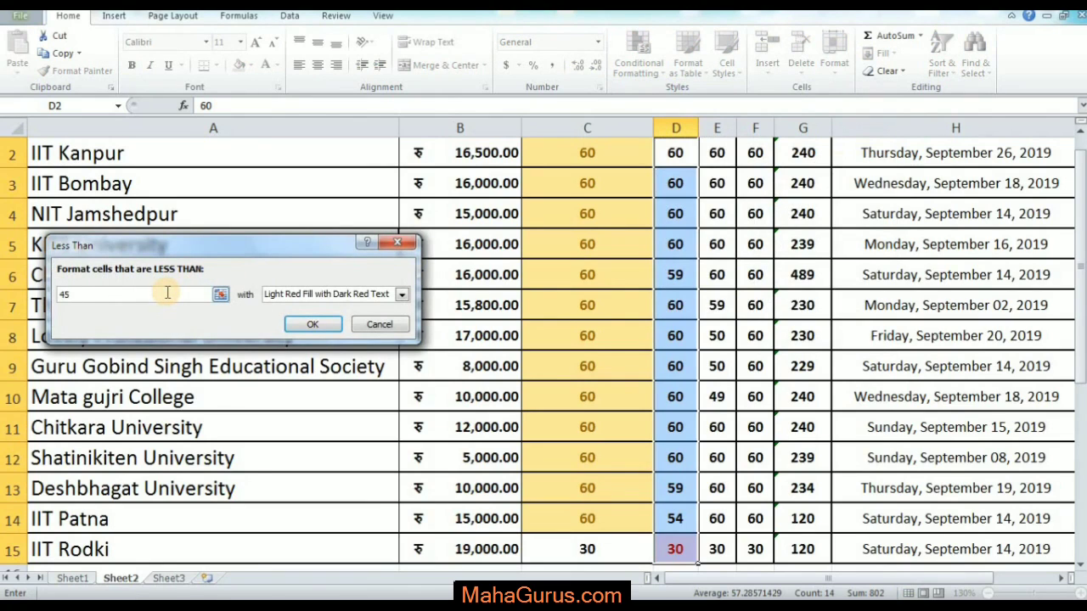
pyautogui.press('BackSpace')
pyautogui.press('BackSpace')
pyautogui.write('60')
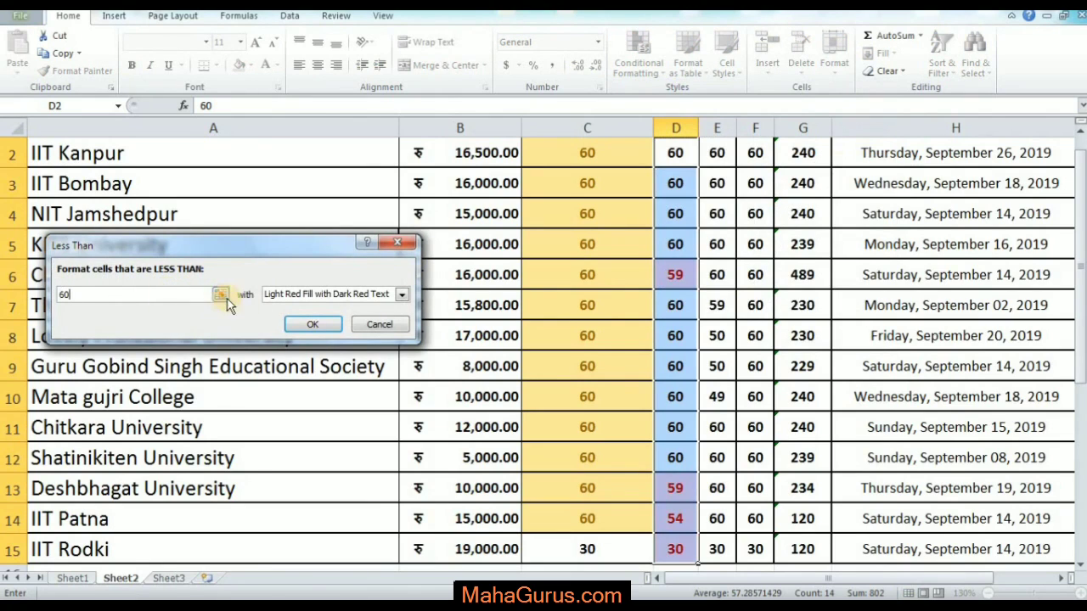
# Step: Apply the Less Than rule to the Civil column with Green Fill with Dark Green Text
pyautogui.click(404, 295)
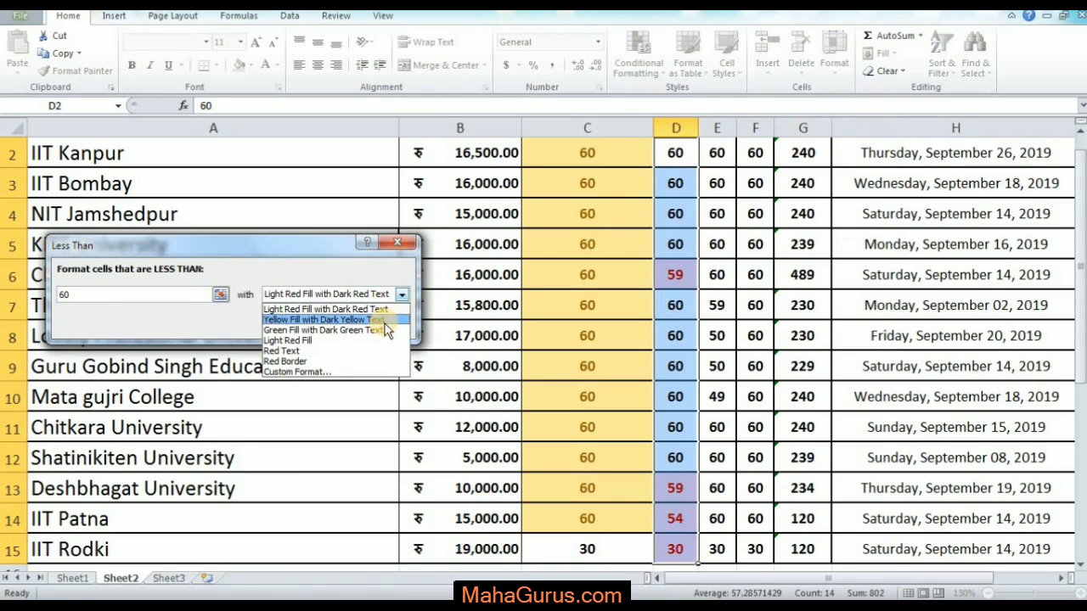
pyautogui.click(322, 330)
pyautogui.press('Return')
pyautogui.click(717, 365)
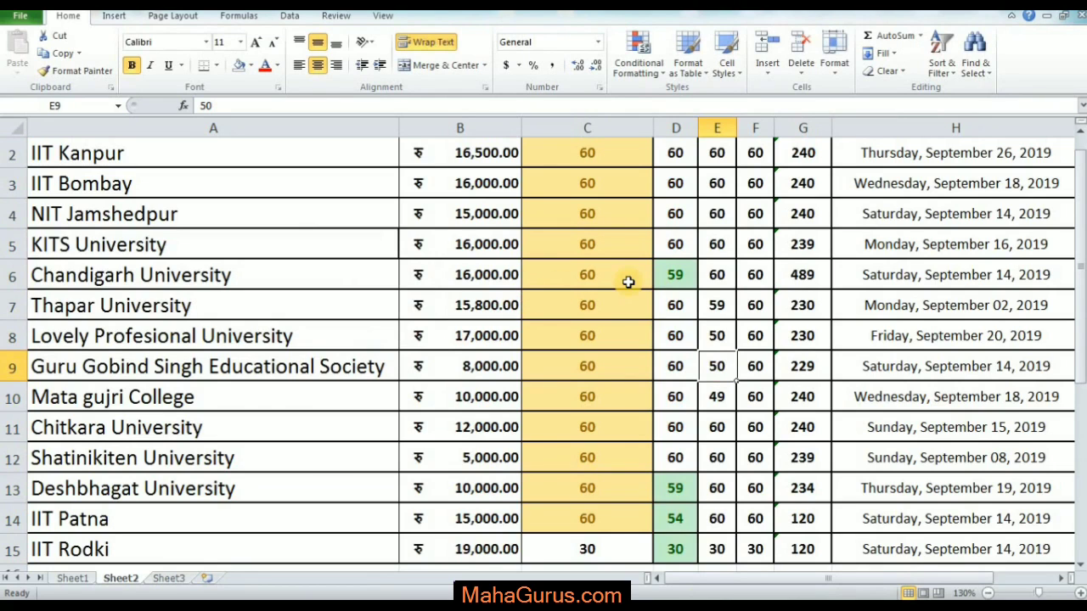
pyautogui.press('Left')
pyautogui.press('Down')
pyautogui.press('Down')
pyautogui.scroll(1, 684, 242)
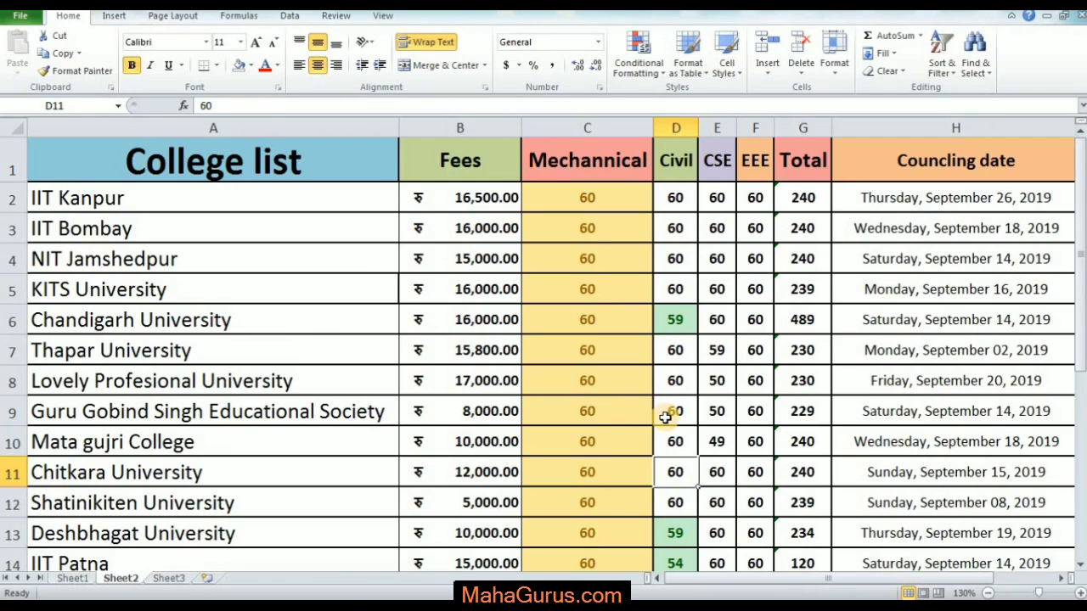
# Step: Start a Between highlighting rule for the CSE values in E2:E15 with limits of 40 and 50
pyautogui.moveTo(719, 193); pyautogui.dragTo(721, 527)
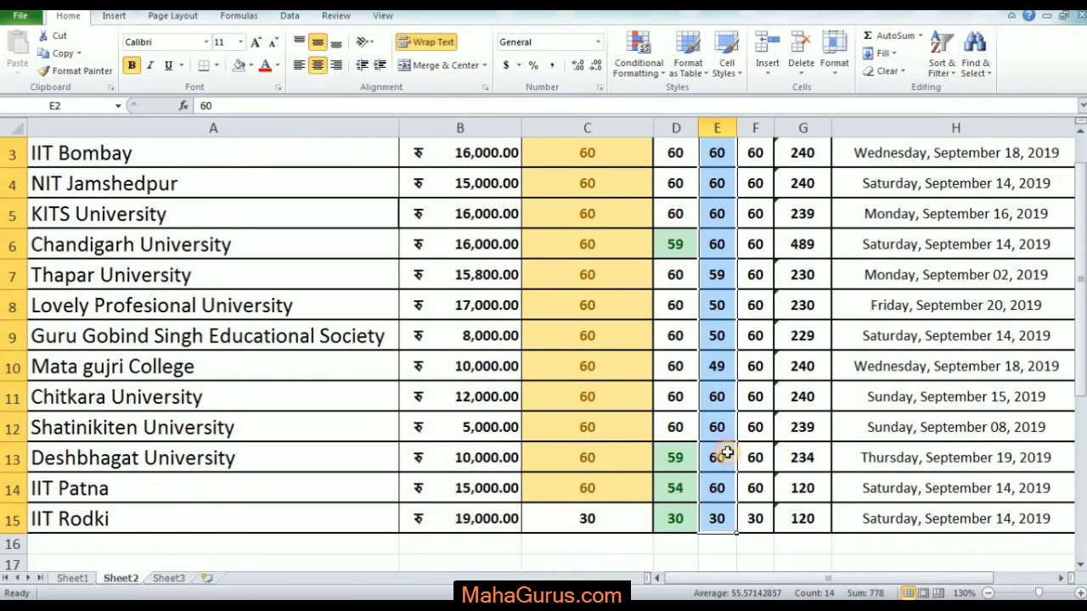
pyautogui.scroll(1, 727, 456)
pyautogui.click(639, 59)
pyautogui.moveTo(671, 99)
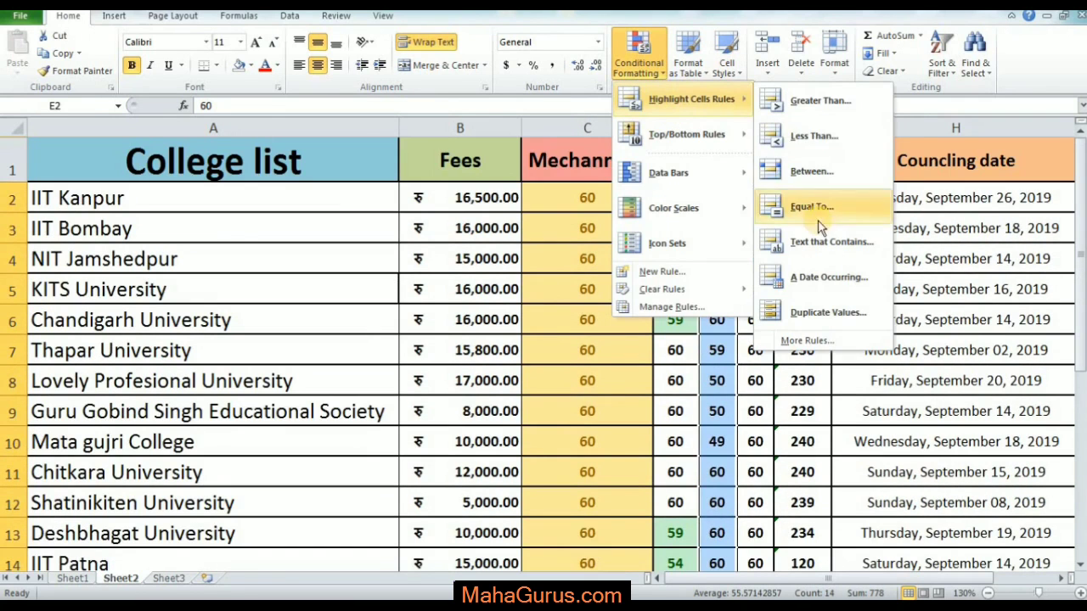
pyautogui.click(811, 173)
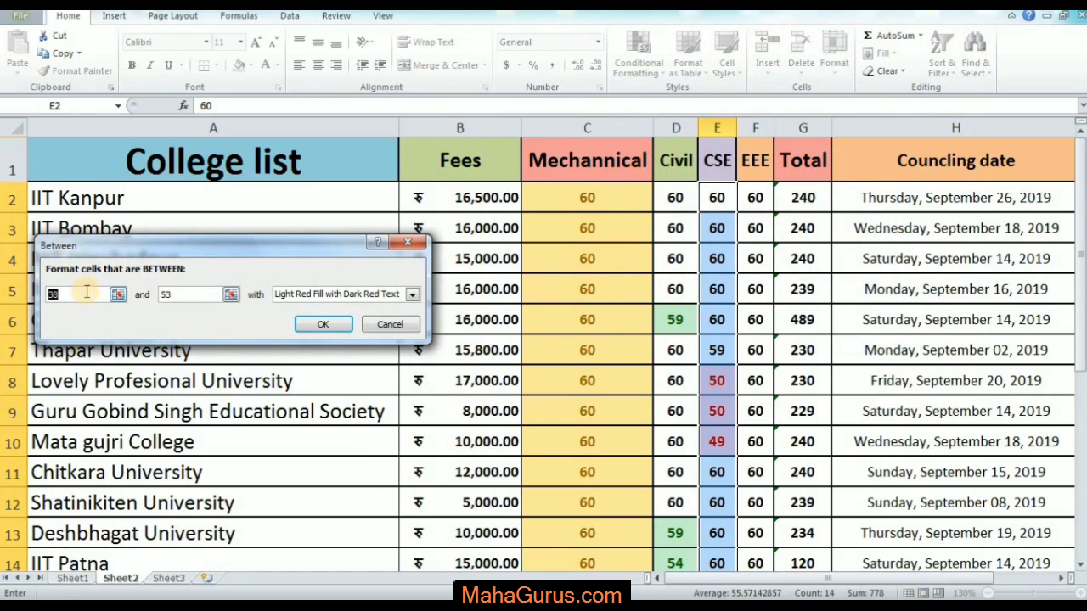
pyautogui.press('BackSpace')
pyautogui.press('BackSpace')
pyautogui.write('40')
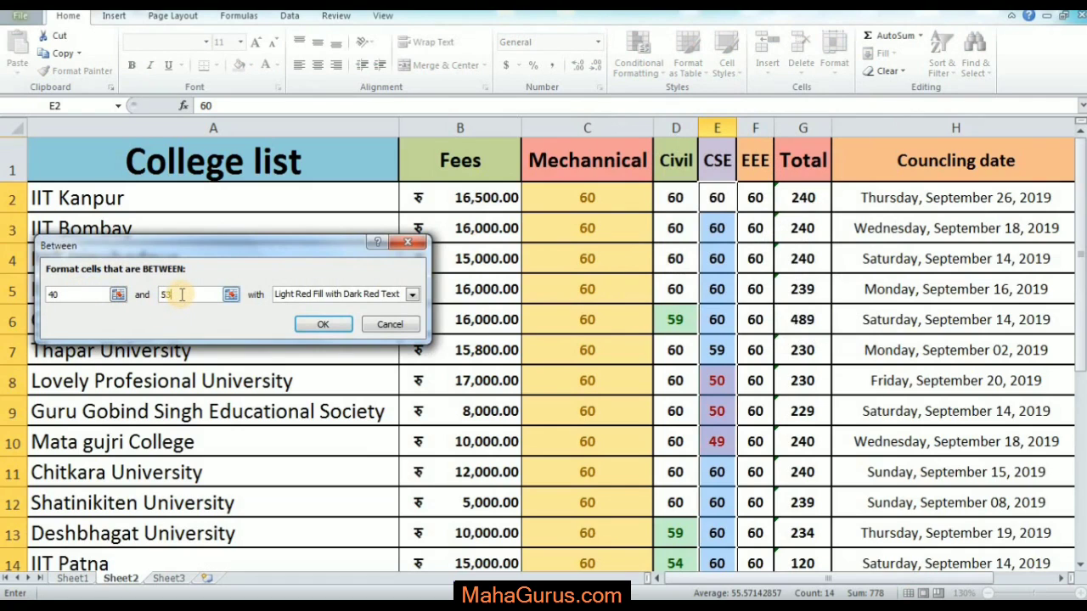
pyautogui.click(181, 295)
pyautogui.press('BackSpace')
pyautogui.press('BackSpace')
pyautogui.write('5')
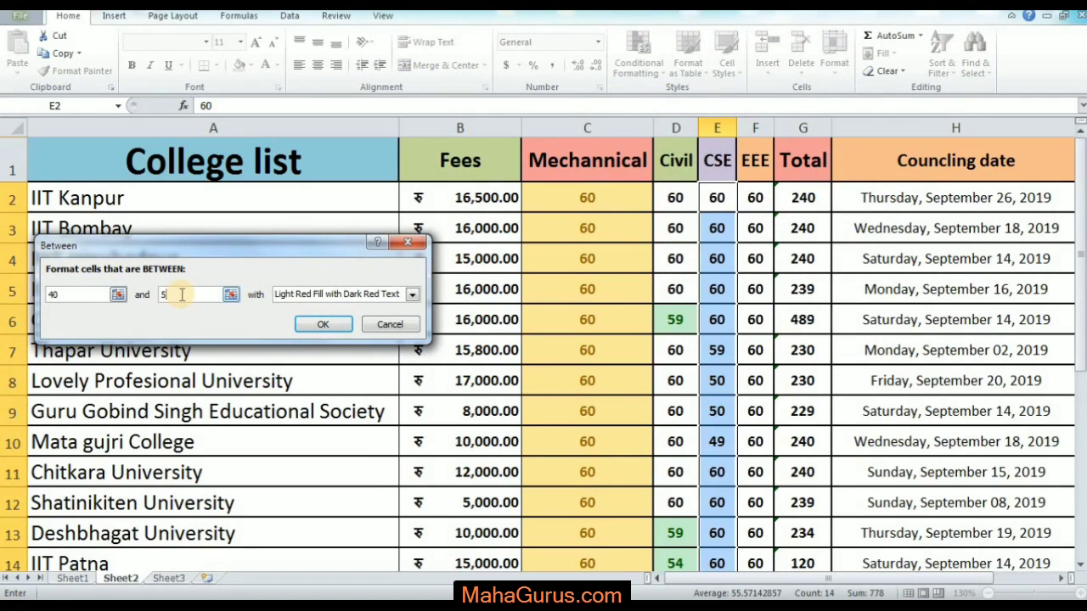
pyautogui.write('0')
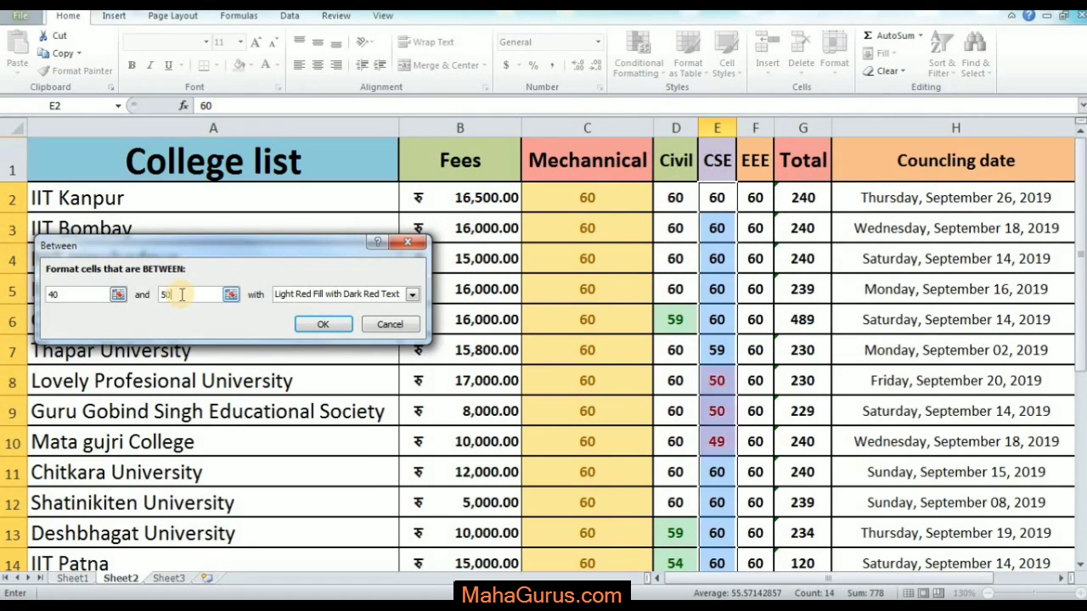
# Step: Apply the Between rule to the CSE column with Light Red Fill with Dark Red Text
pyautogui.click(412, 294)
pyautogui.click(380, 311)
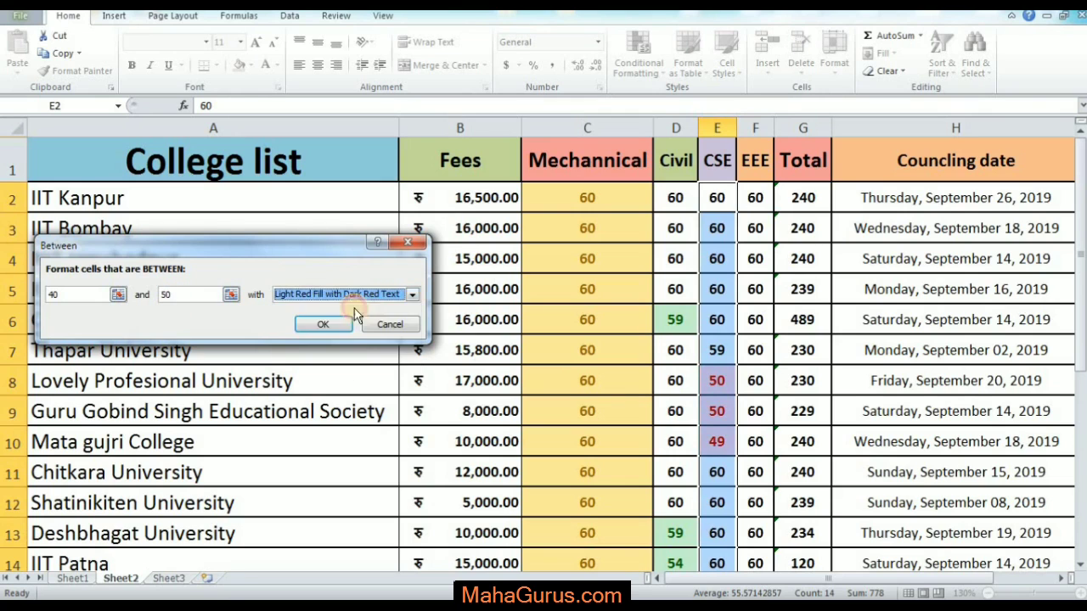
pyautogui.click(335, 321)
pyautogui.click(820, 369)
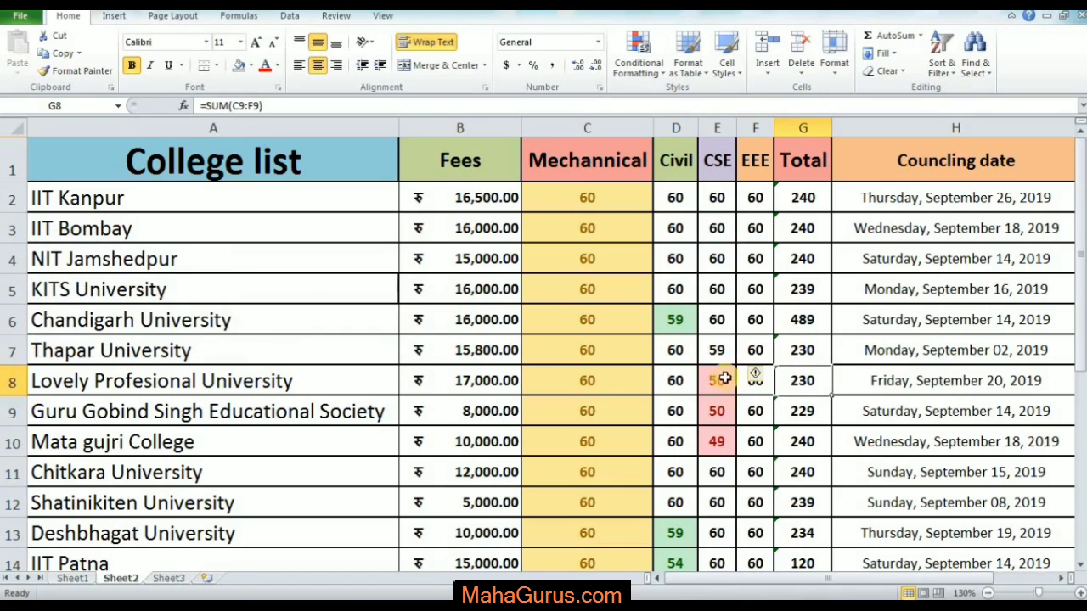
pyautogui.scroll(-1, 718, 458)
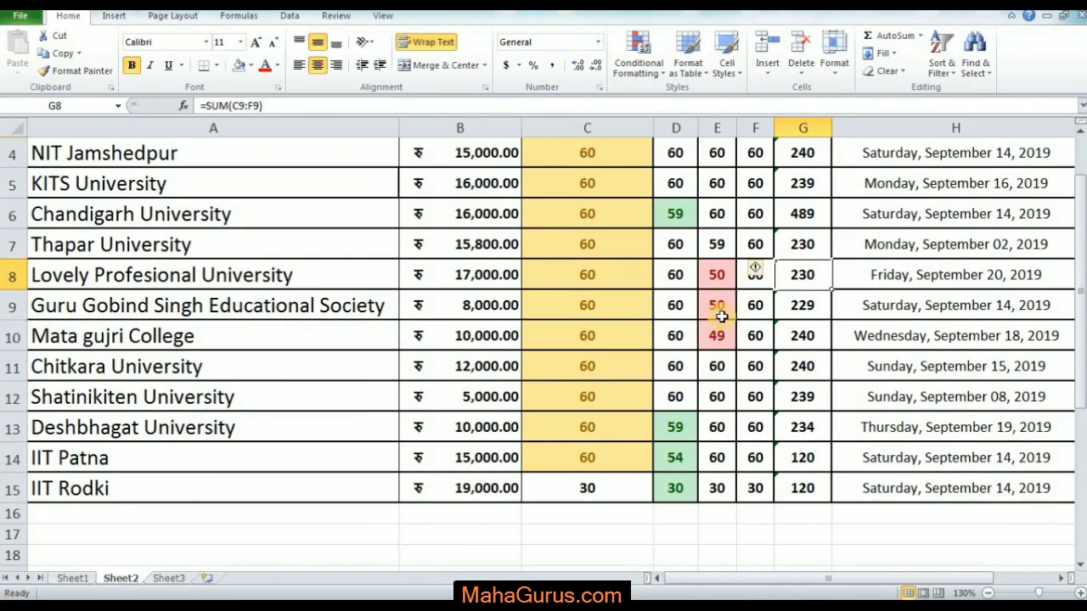
pyautogui.scroll(1, 757, 353)
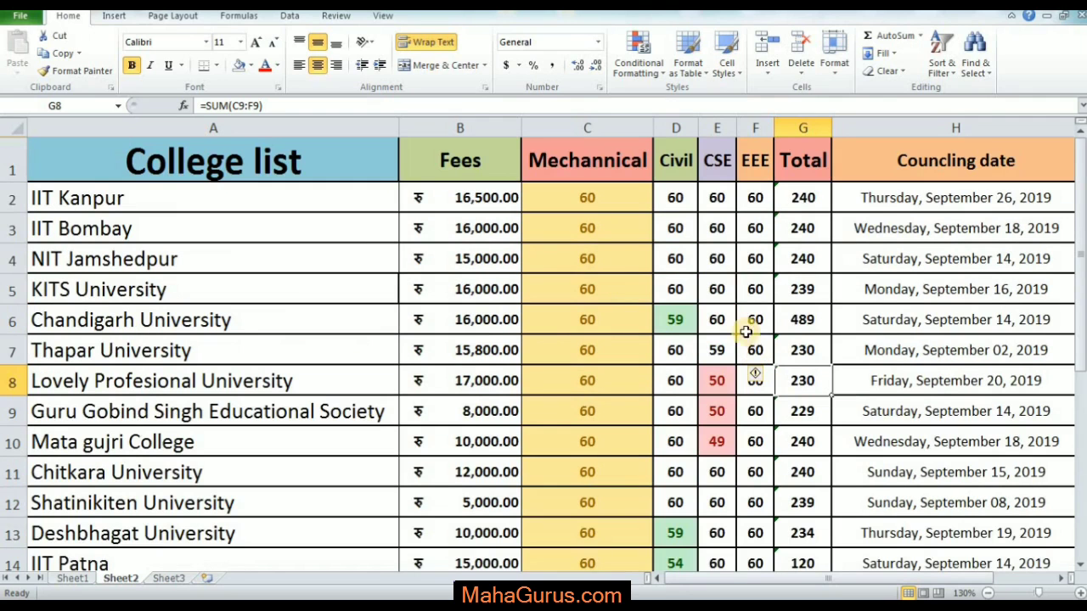
# Step: Highlight the EEE cells in F2:F15 that contain the text 6 using Light Red Fill with Dark Red Text
pyautogui.moveTo(755, 197); pyautogui.dragTo(762, 536)
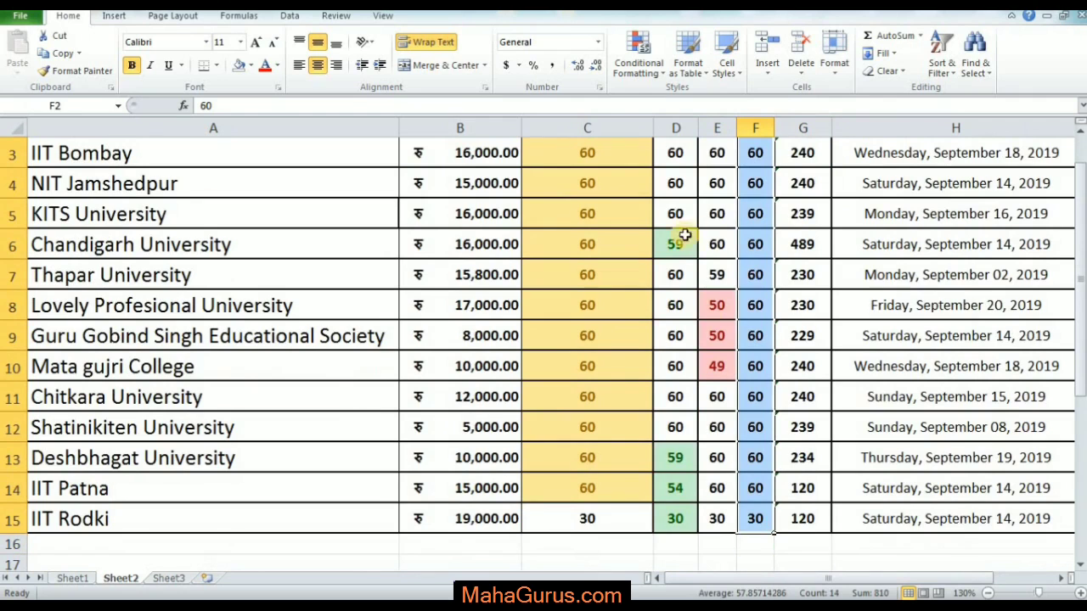
pyautogui.click(638, 63)
pyautogui.moveTo(737, 99)
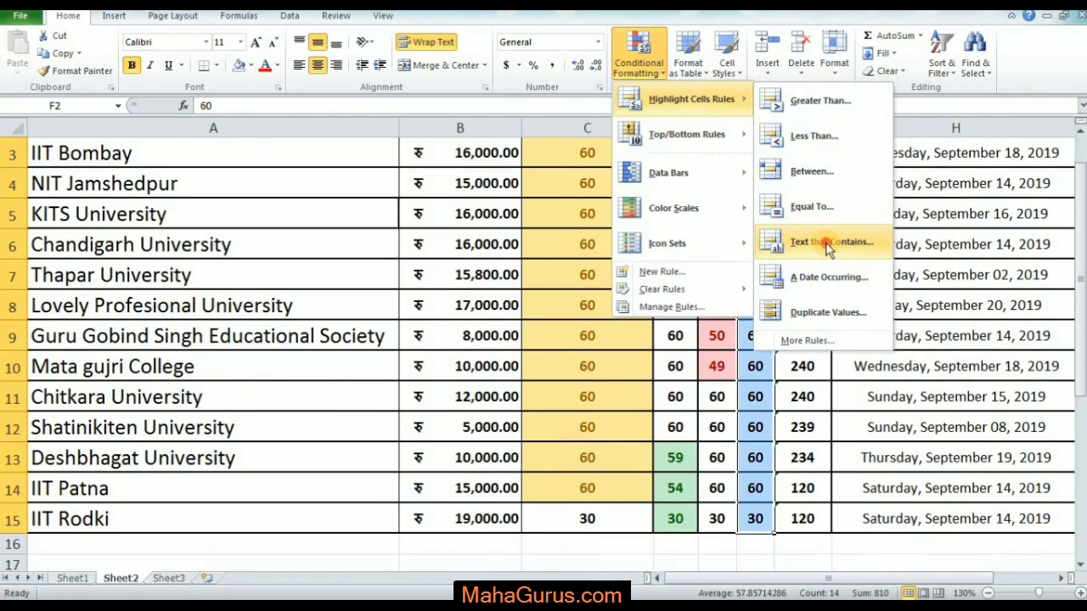
pyautogui.click(825, 242)
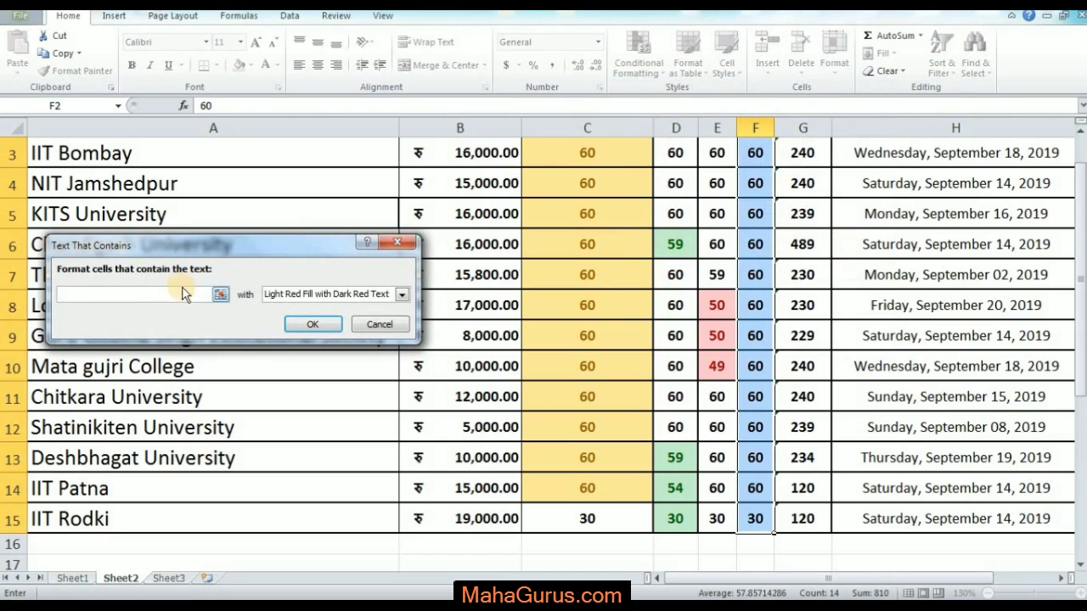
pyautogui.write('6')
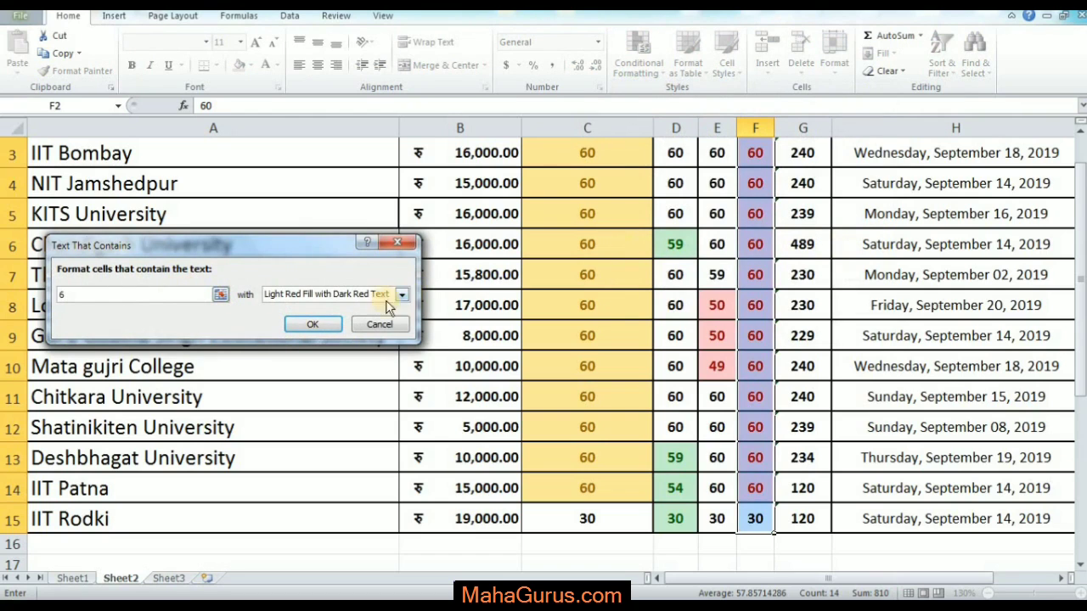
pyautogui.press('Return')
pyautogui.click(801, 374)
# Step: Apply an A Date Occurring rule for Yesterday with Light Red Fill with Dark Red Text to the Total values in G2:G15
pyautogui.moveTo(751, 489); pyautogui.dragTo(803, 543)
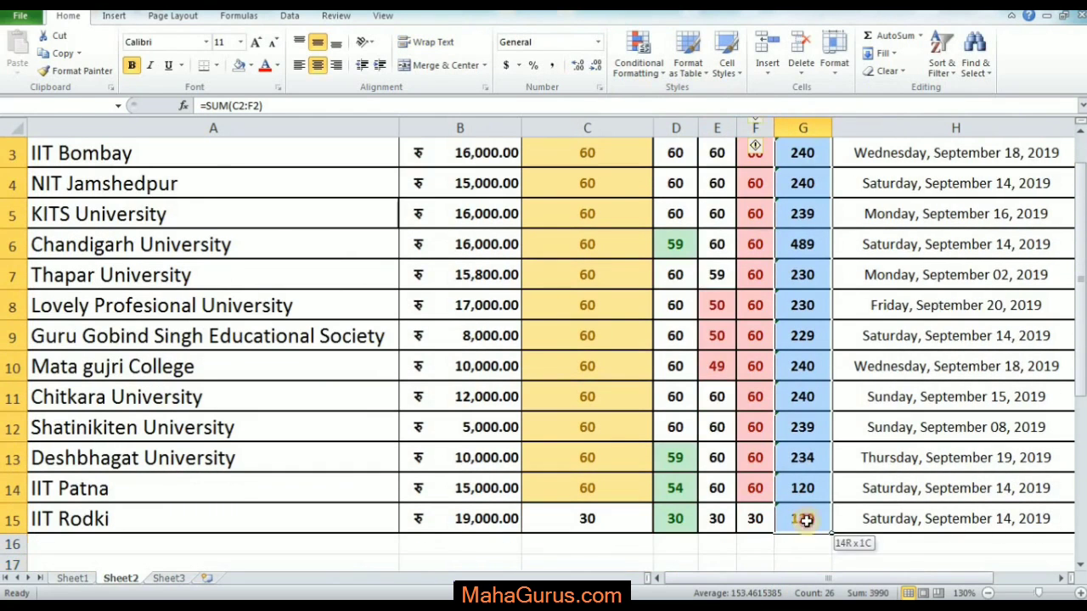
pyautogui.click(639, 55)
pyautogui.moveTo(705, 100)
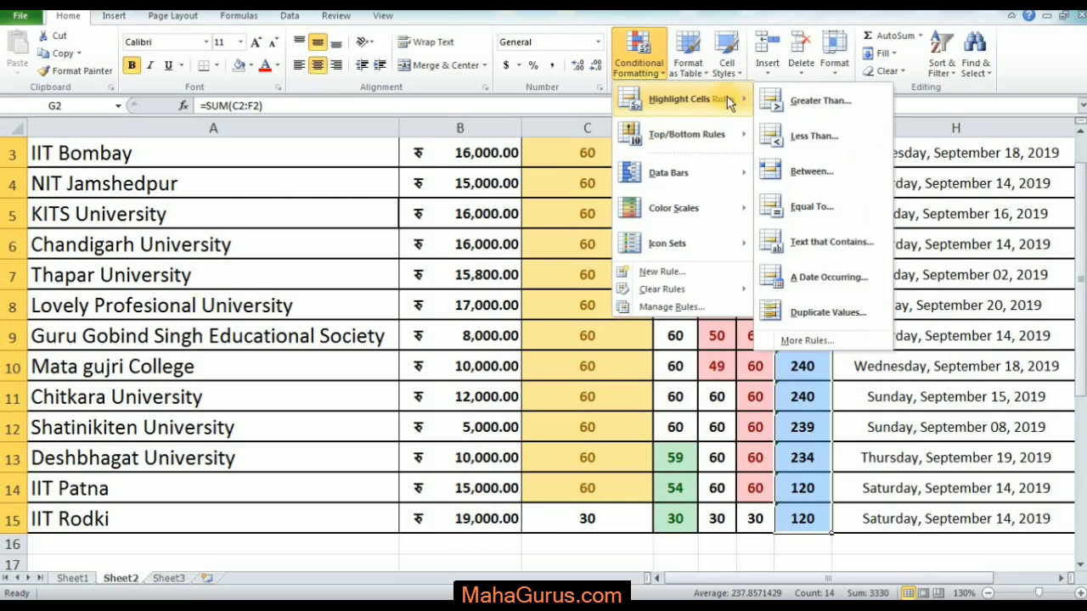
pyautogui.click(812, 286)
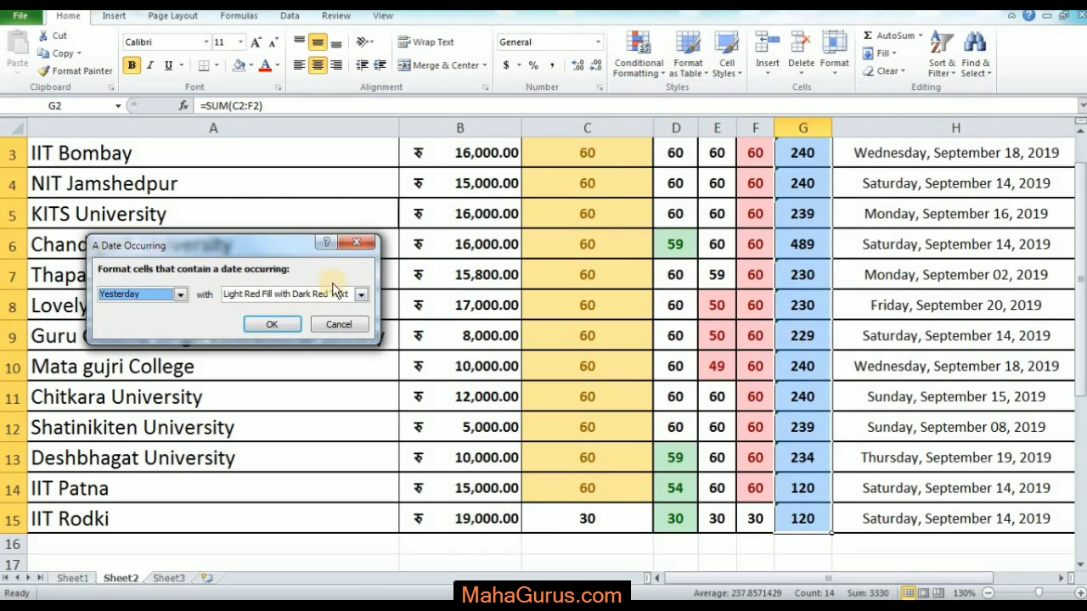
pyautogui.click(272, 325)
pyautogui.click(841, 325)
pyautogui.scroll(1, 843, 324)
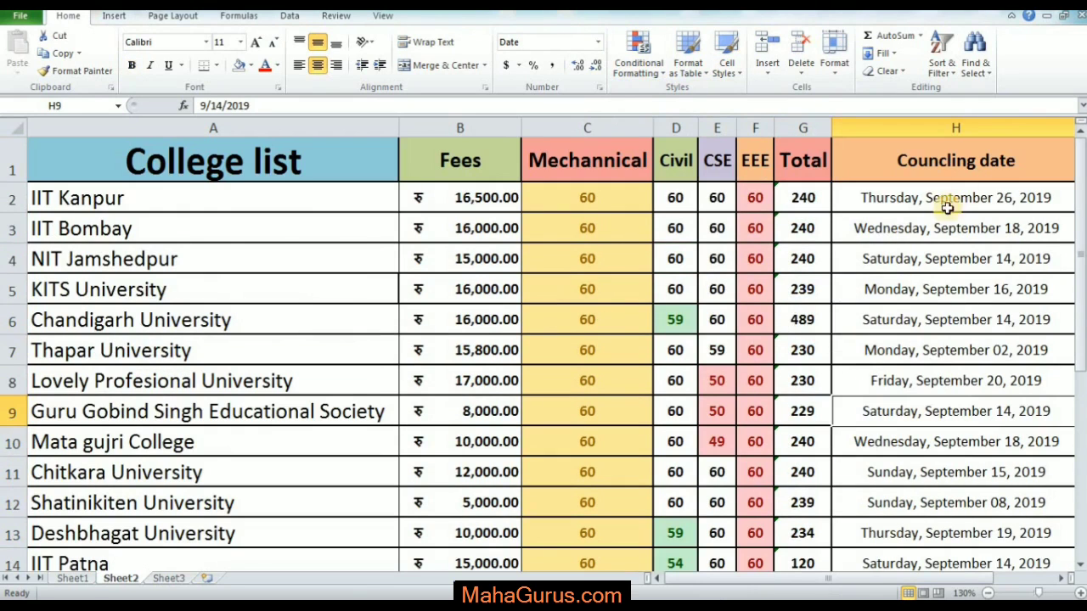
# Step: Start an A Date Occurring highlighting rule for the Councling date cells in H2:H15
pyautogui.moveTo(920, 192); pyautogui.dragTo(934, 541)
pyautogui.scroll(1, 949, 214)
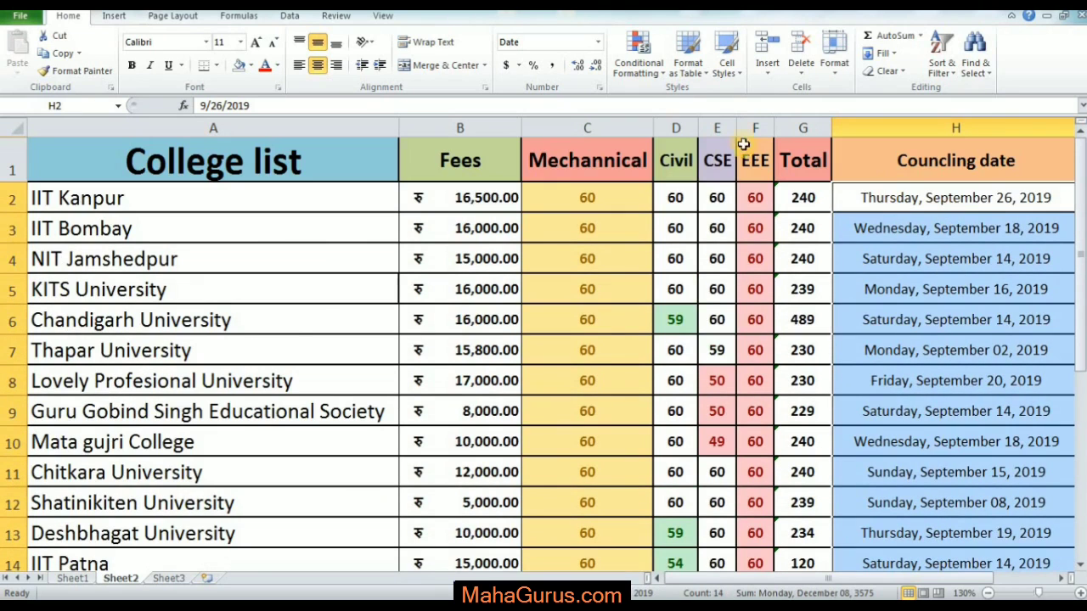
pyautogui.click(639, 55)
pyautogui.moveTo(705, 98)
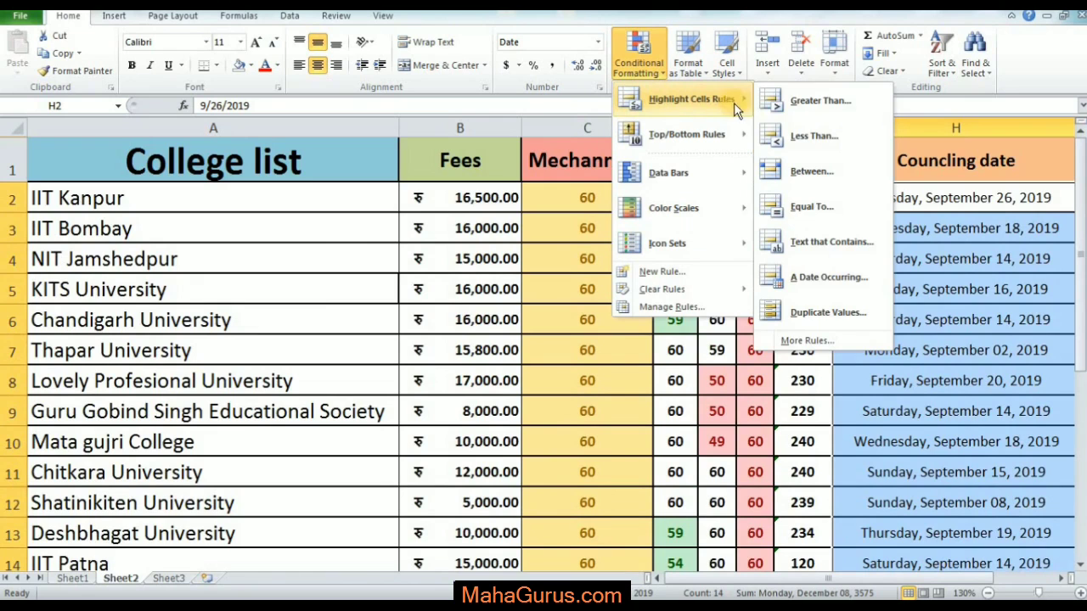
pyautogui.click(819, 279)
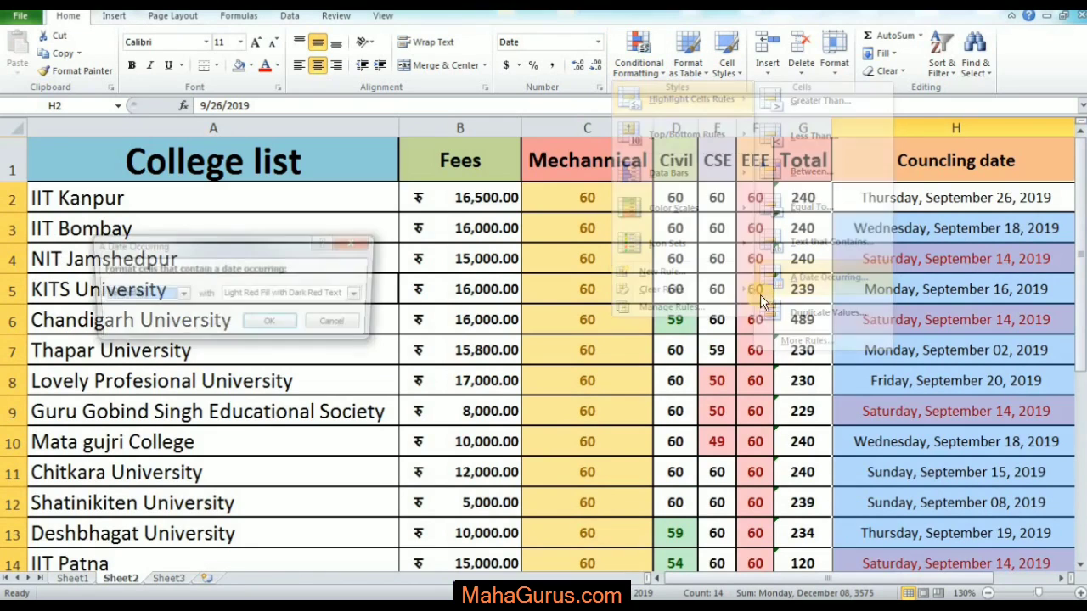
# Step: Preview the date rule with the periods Today, Yesterday, Tomorrow and In the last 7 days in turn
pyautogui.click(181, 294)
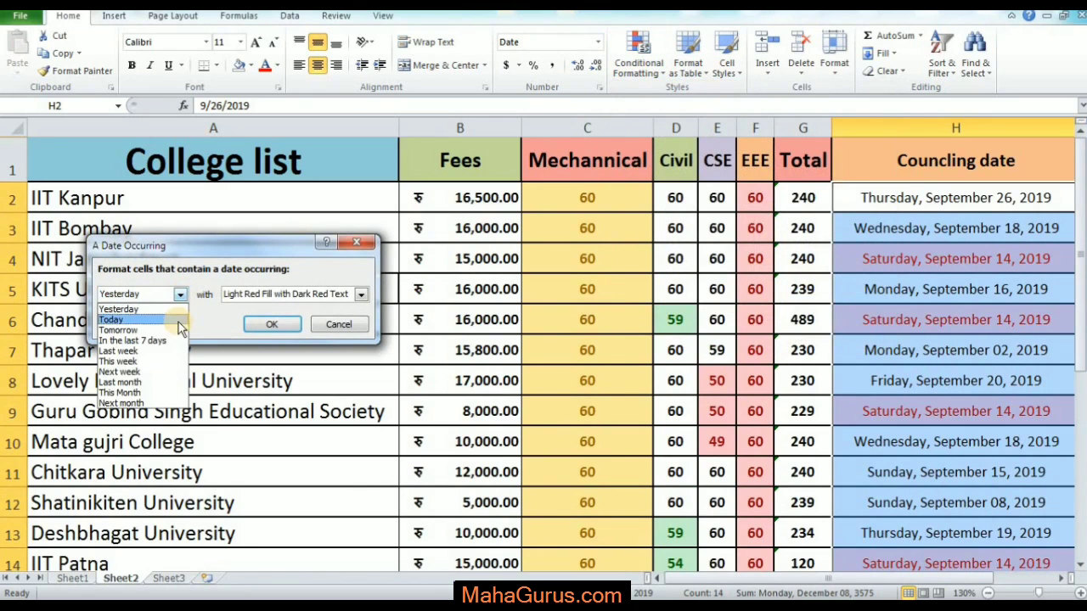
pyautogui.click(177, 320)
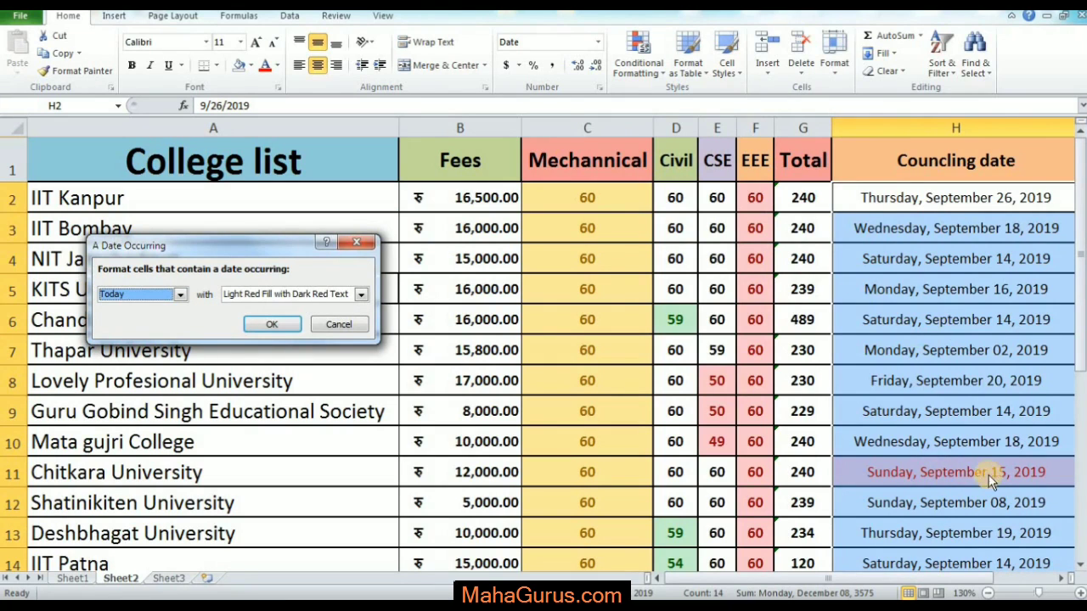
pyautogui.click(181, 294)
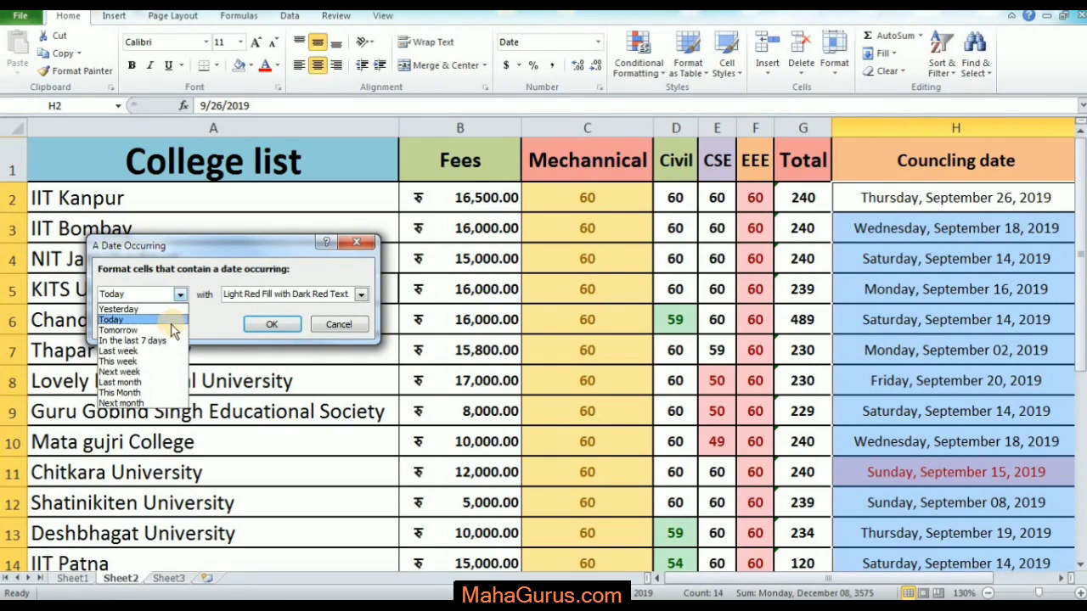
pyautogui.click(168, 309)
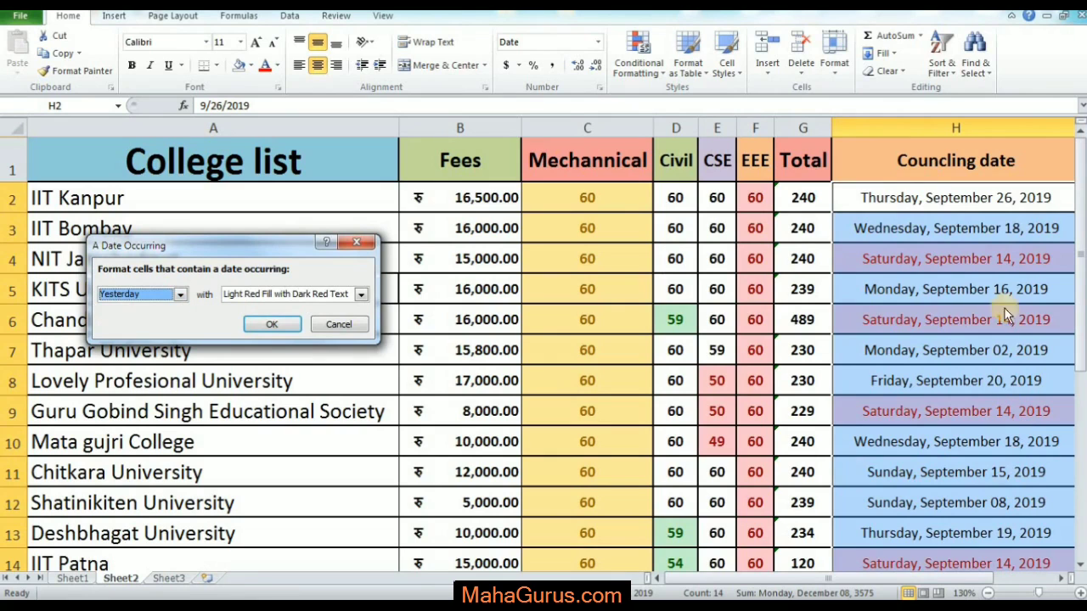
pyautogui.click(180, 295)
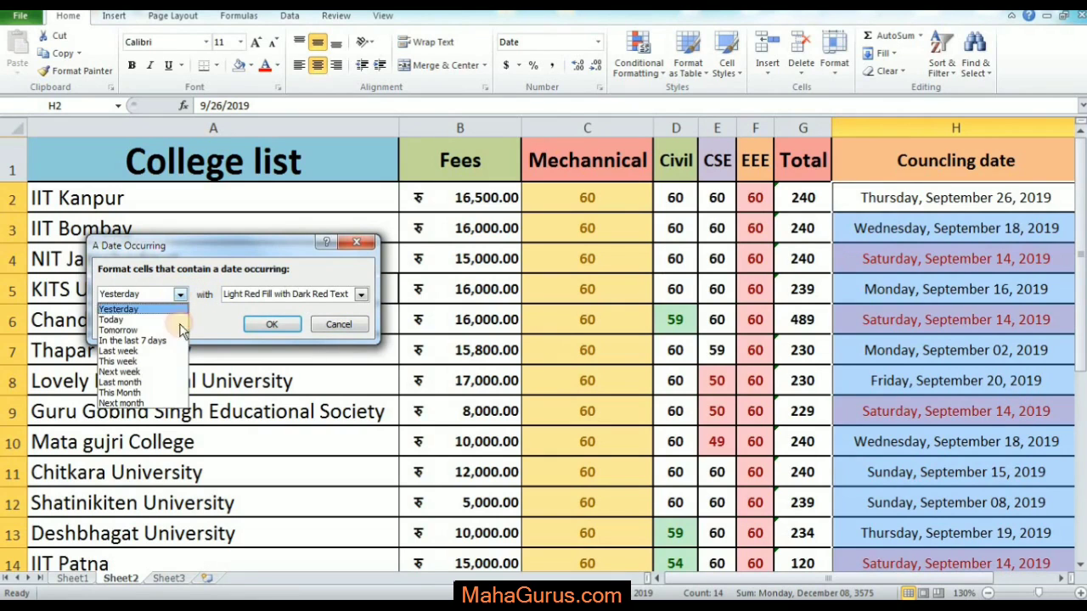
pyautogui.click(161, 330)
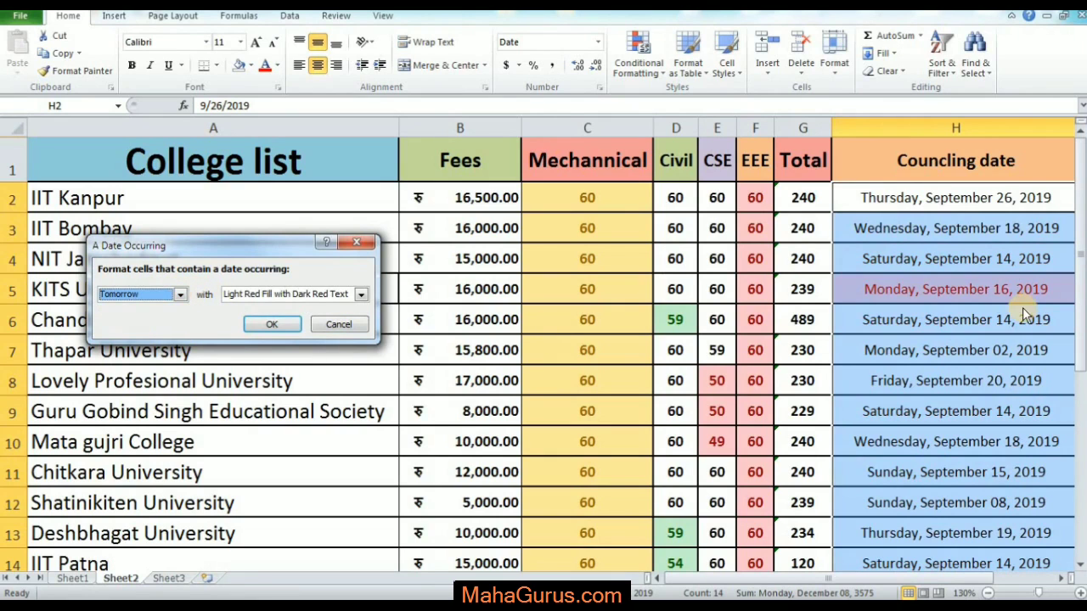
pyautogui.click(180, 295)
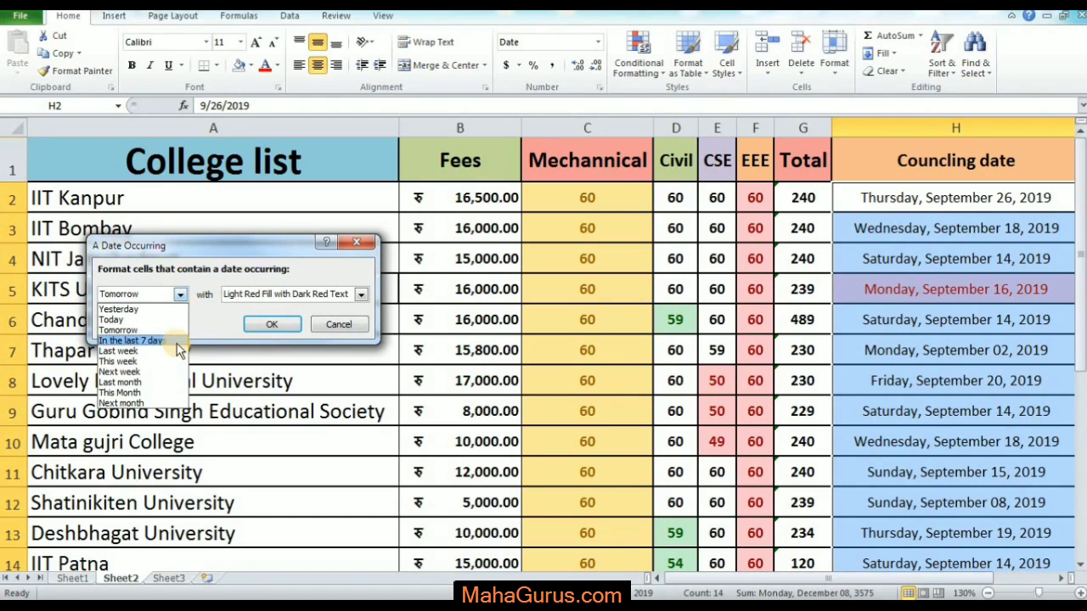
pyautogui.click(175, 342)
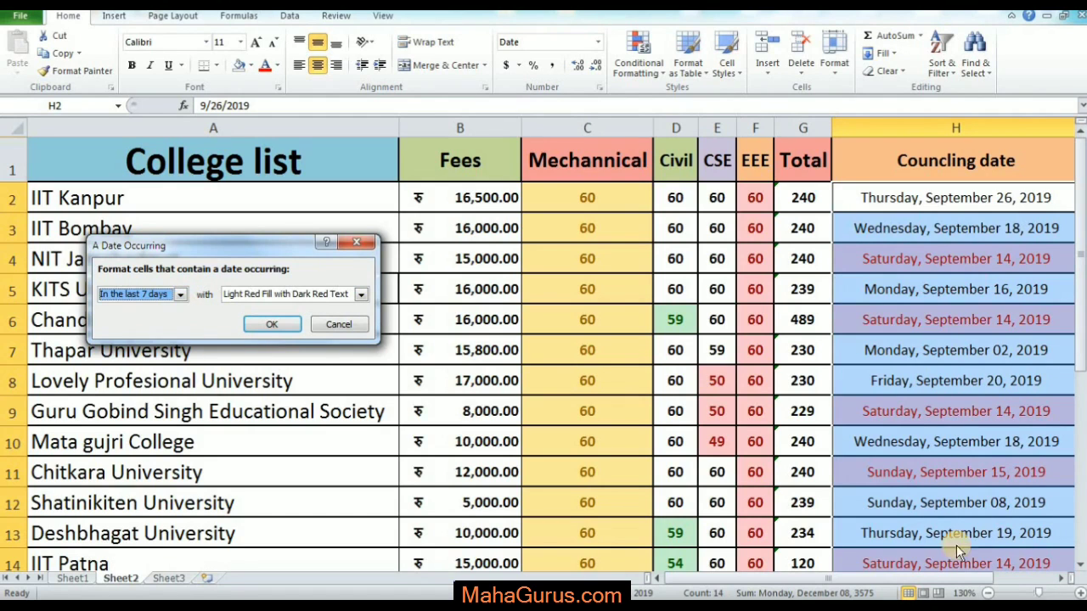
# Step: Set the date rule to Last week with Yellow Fill with Dark Yellow Text and apply it to the Councling date column
pyautogui.click(180, 295)
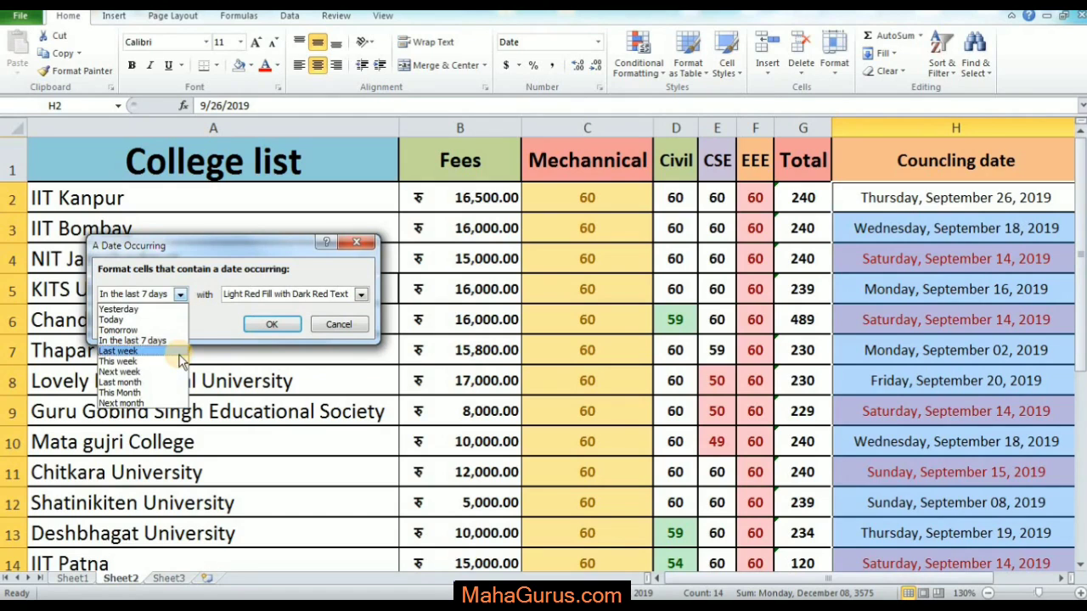
pyautogui.click(178, 352)
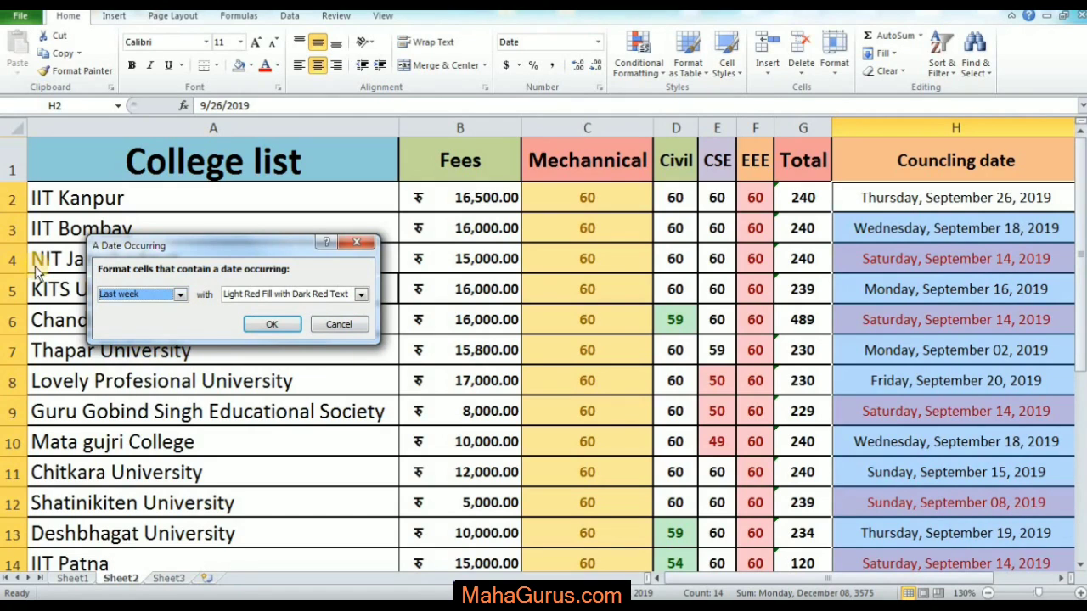
pyautogui.click(361, 295)
pyautogui.click(319, 323)
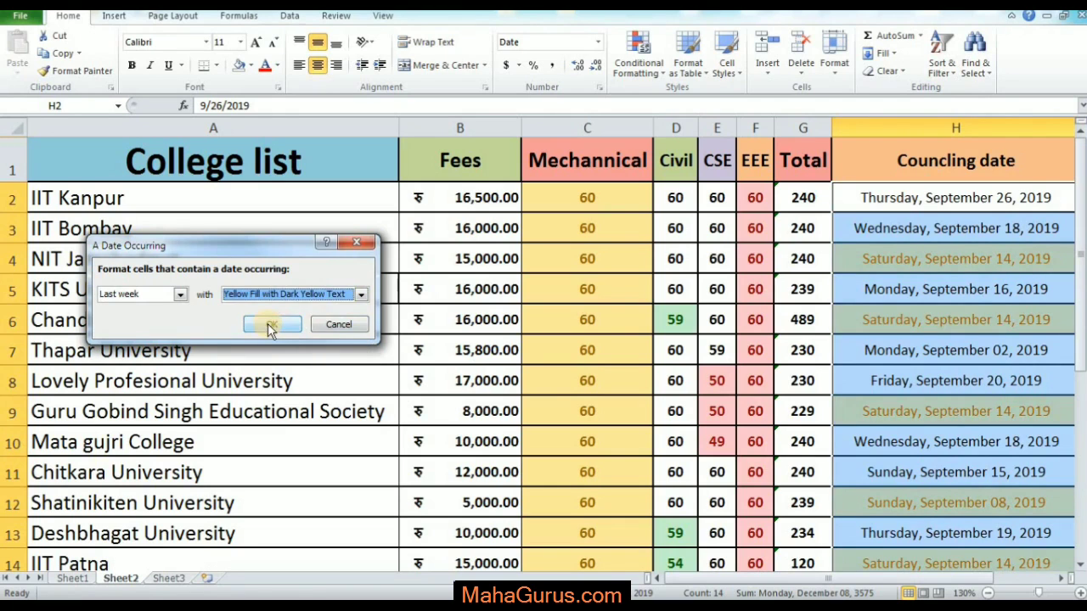
pyautogui.click(280, 326)
pyautogui.click(884, 433)
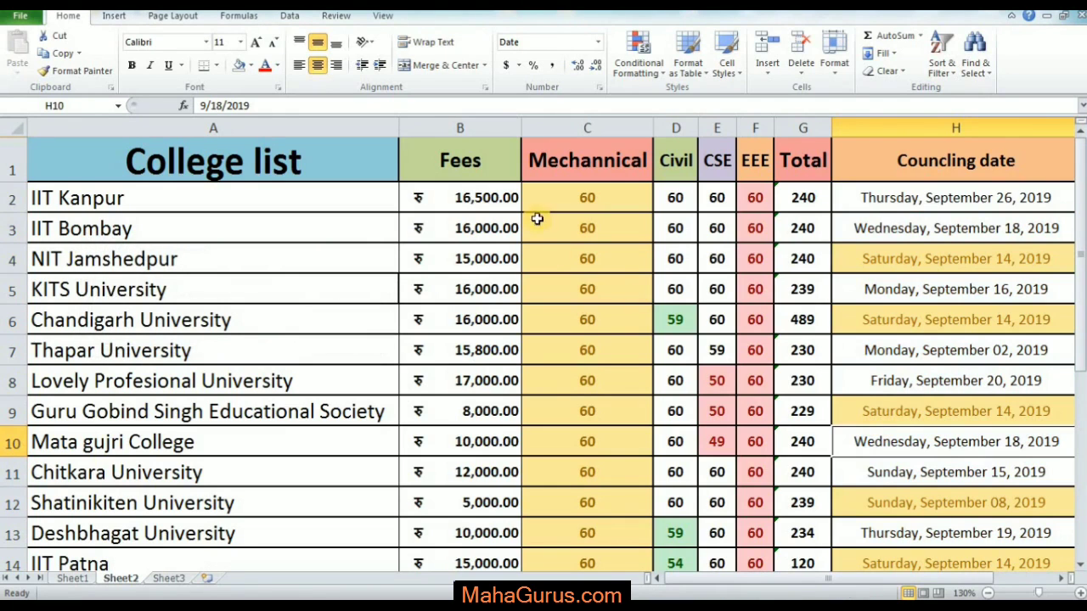